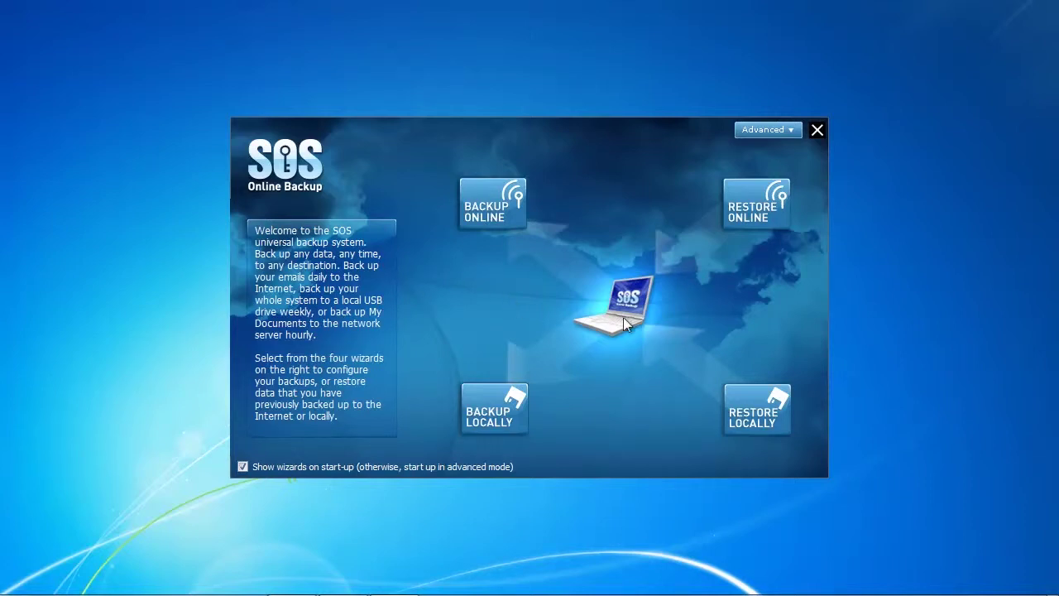
Step: Start an online restore, keeping the file type at All Files and Folders (*.*)
left_click(758, 212)
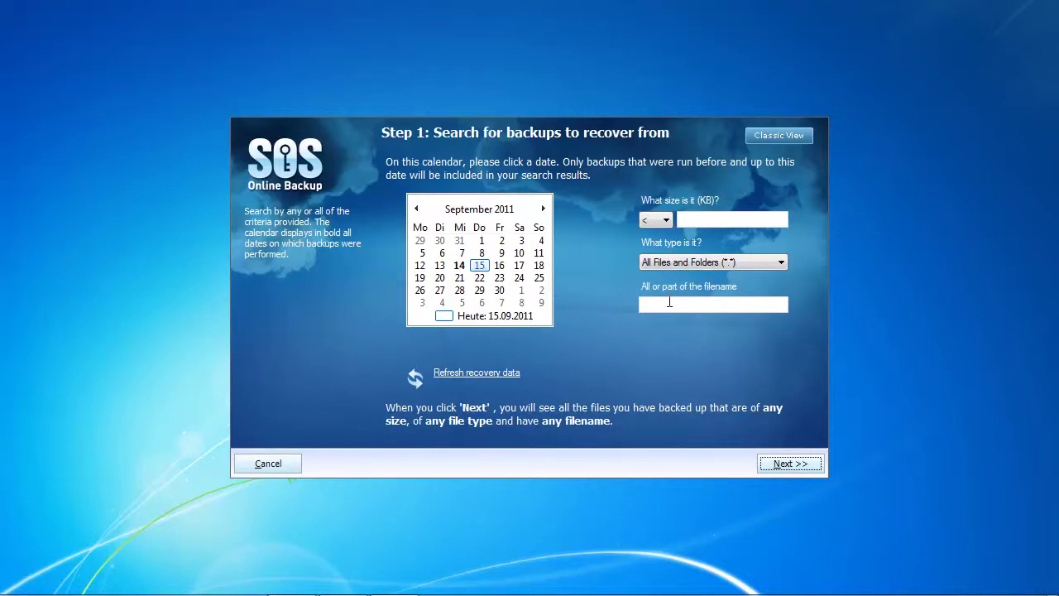
left_click(694, 261)
left_click_drag(836, 293, 842, 524)
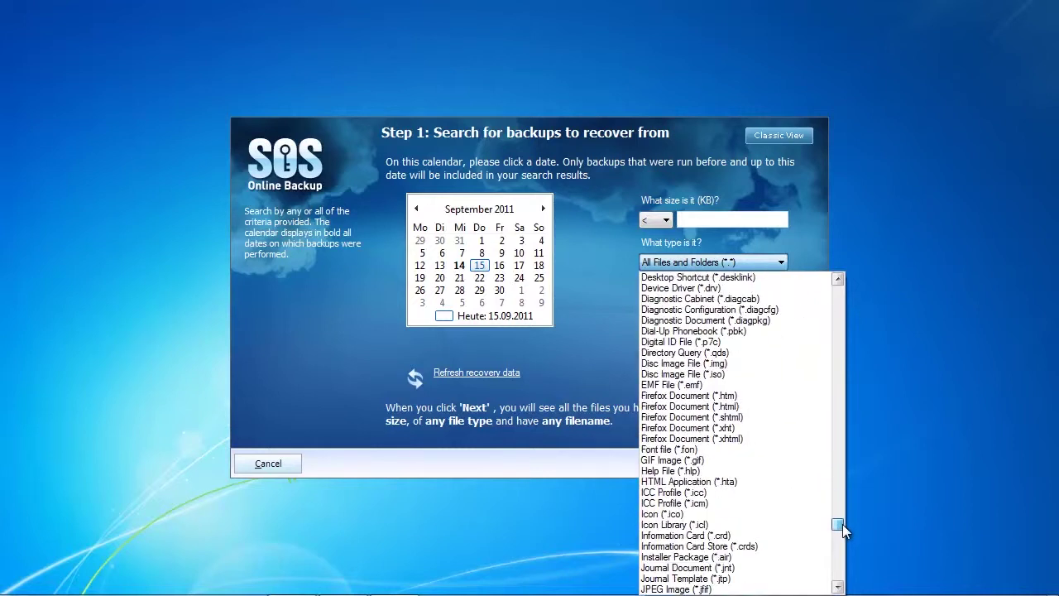
left_click(595, 337)
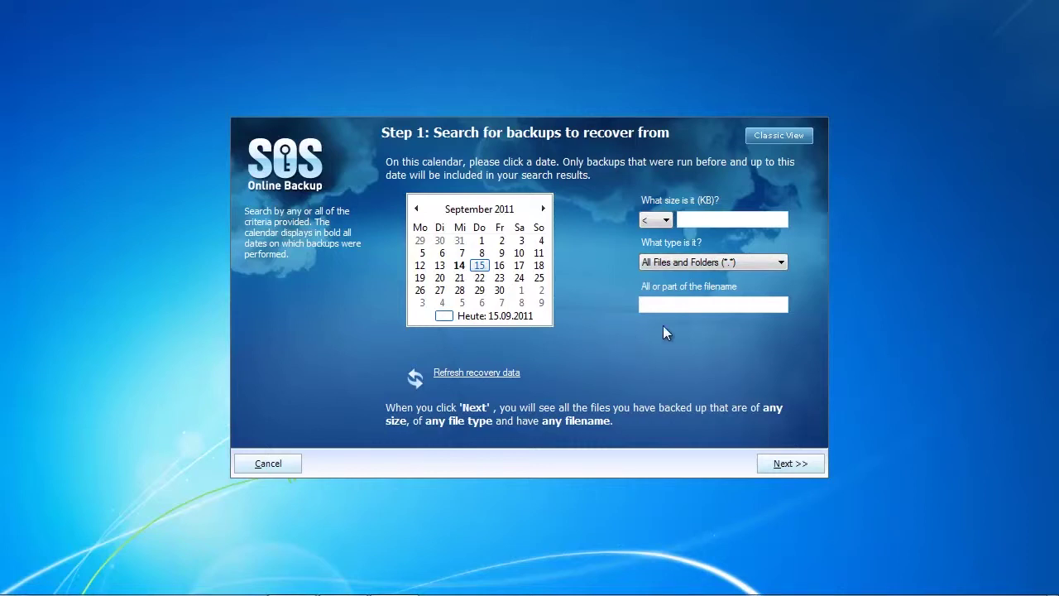
Step: Search the backups and expand the tree through C:, Users and Desktop to the backup folder
left_click(778, 466)
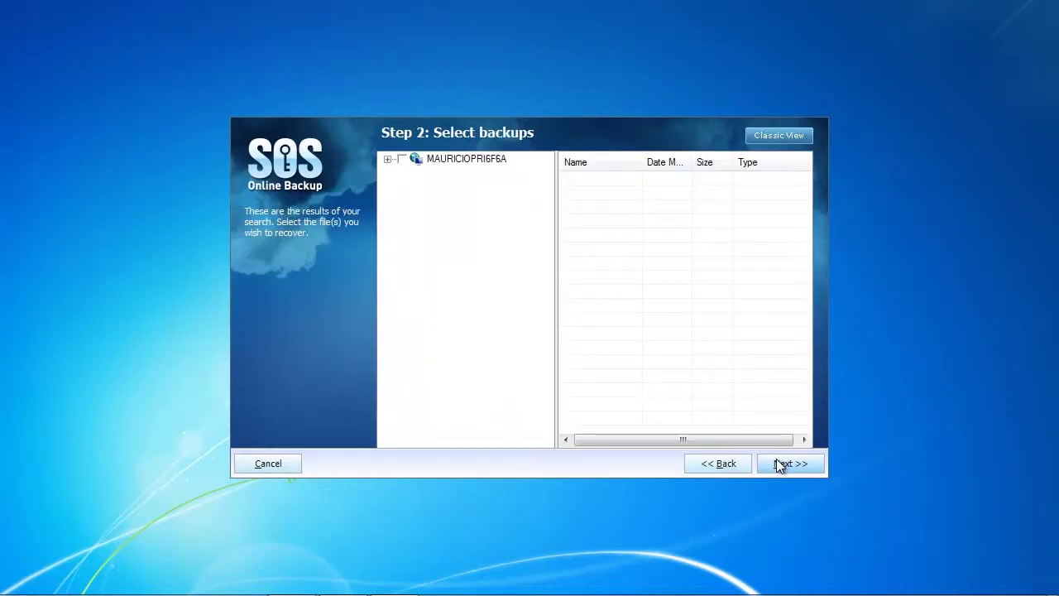
left_click(387, 159)
left_click(403, 172)
left_click(419, 186)
left_click(435, 199)
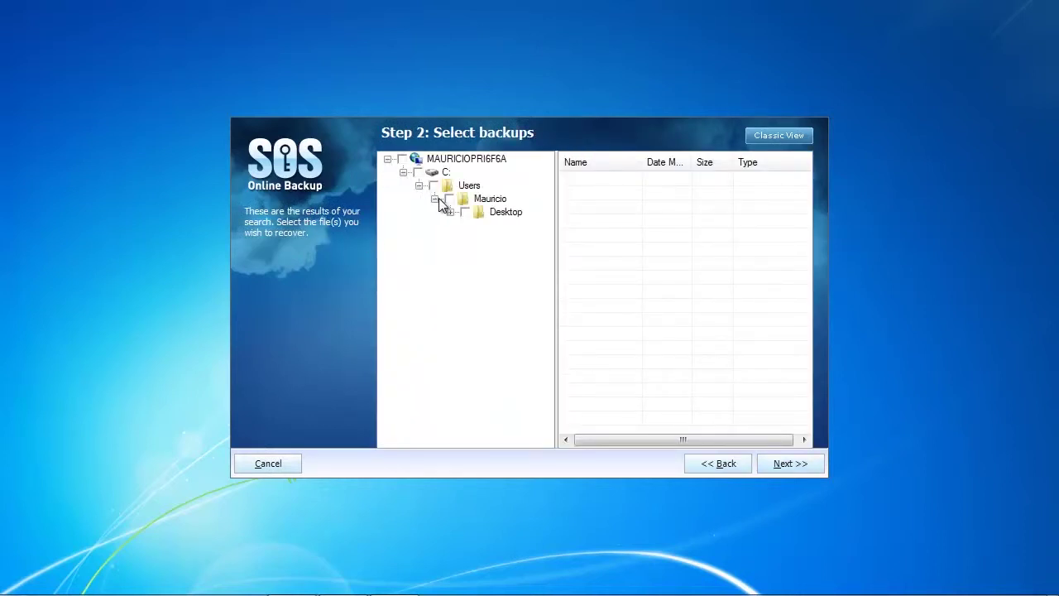
left_click(451, 212)
left_click(466, 225)
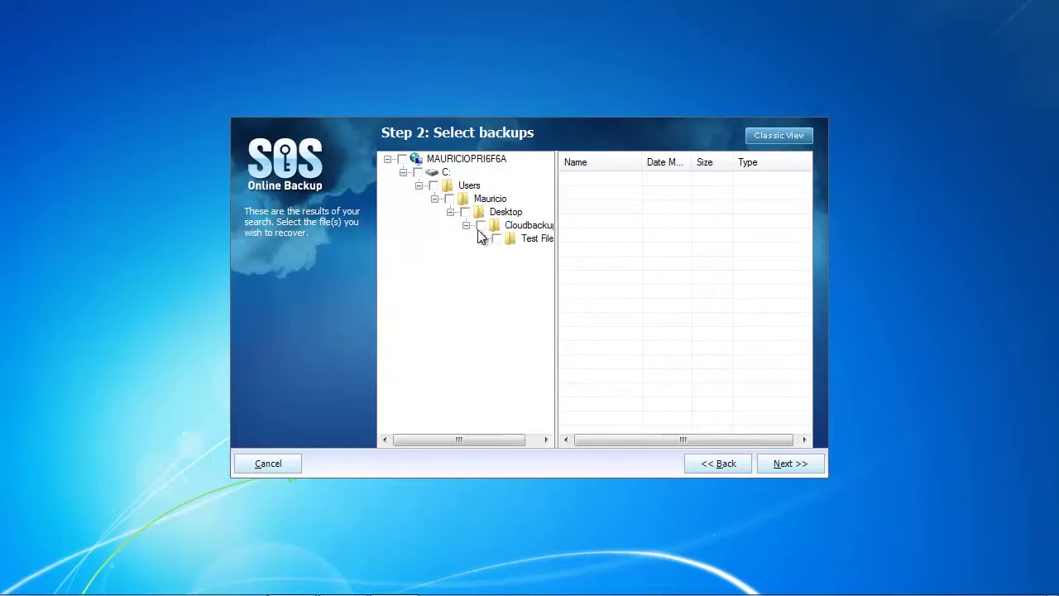
Step: Mark the test files folder, including its Juli subfolder, for recovery and continue
left_click(497, 239)
left_click(537, 240)
left_click(482, 239)
left_click(532, 252)
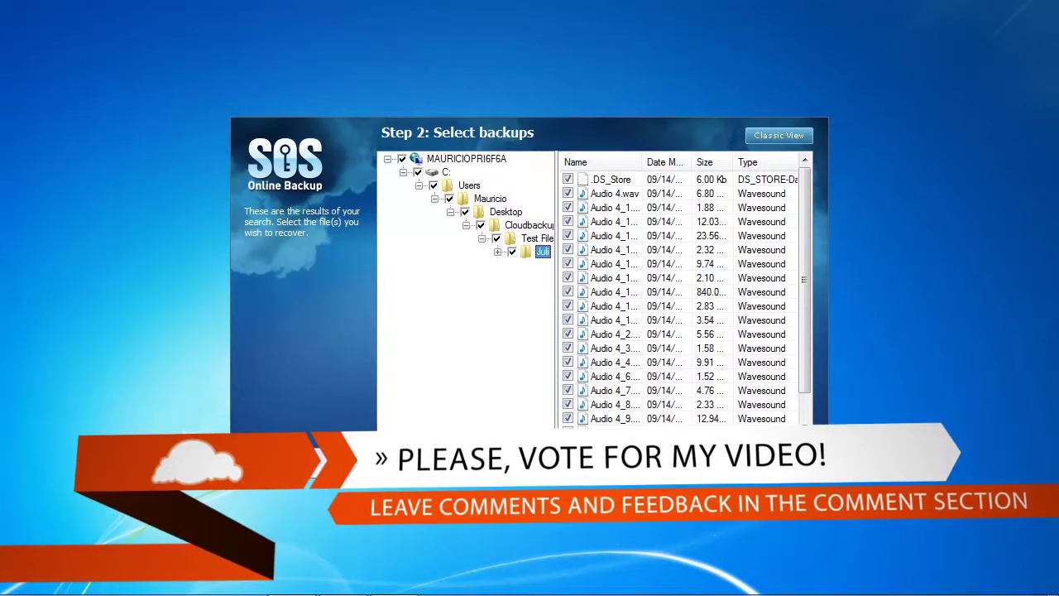
left_click(782, 463)
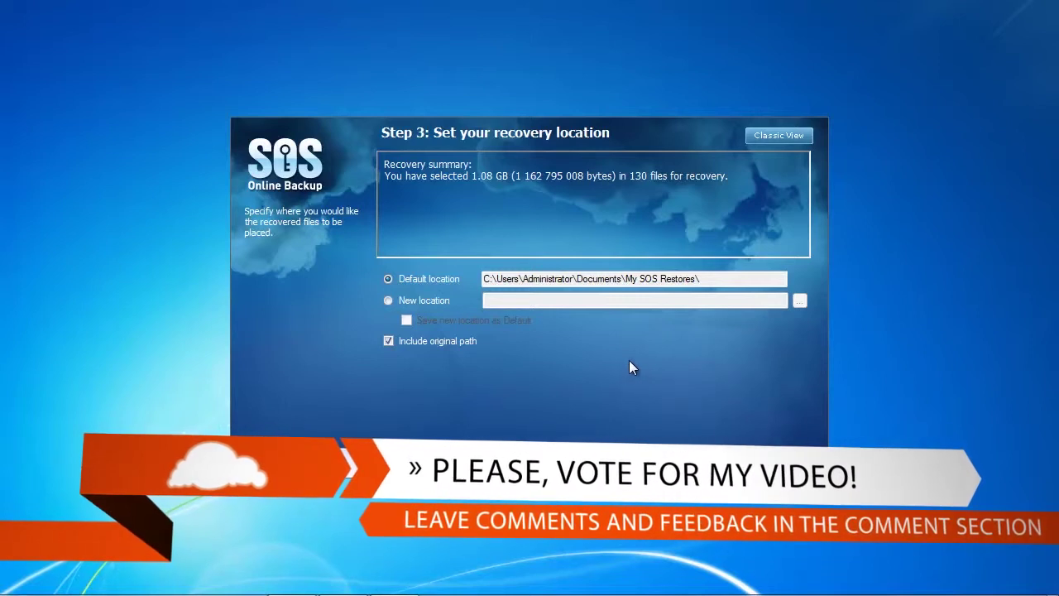
Step: Recover the selected files to a new location, the Desktop Restore folder
left_click(387, 301)
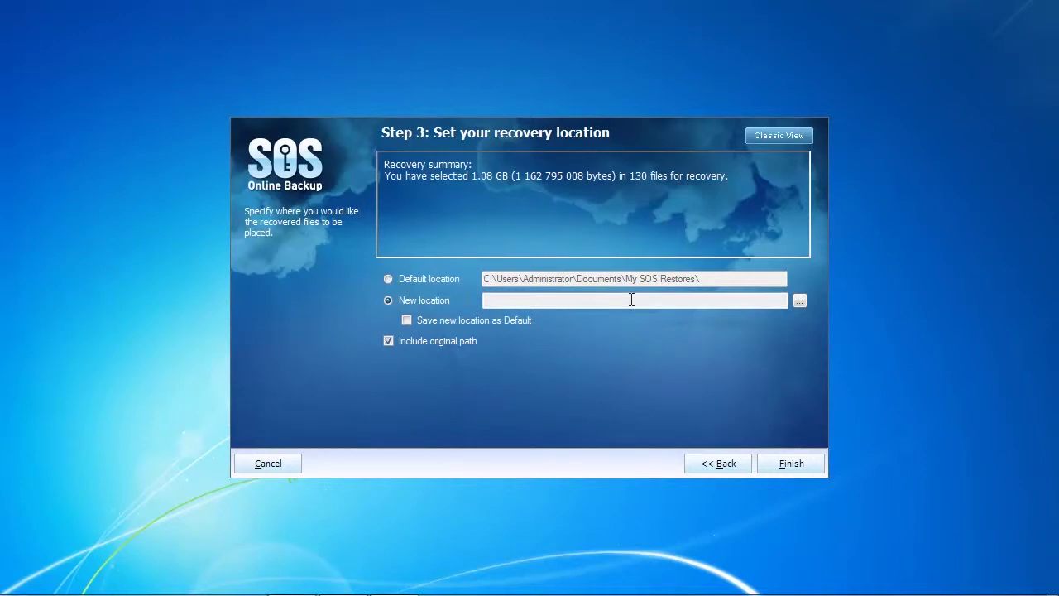
left_click(800, 301)
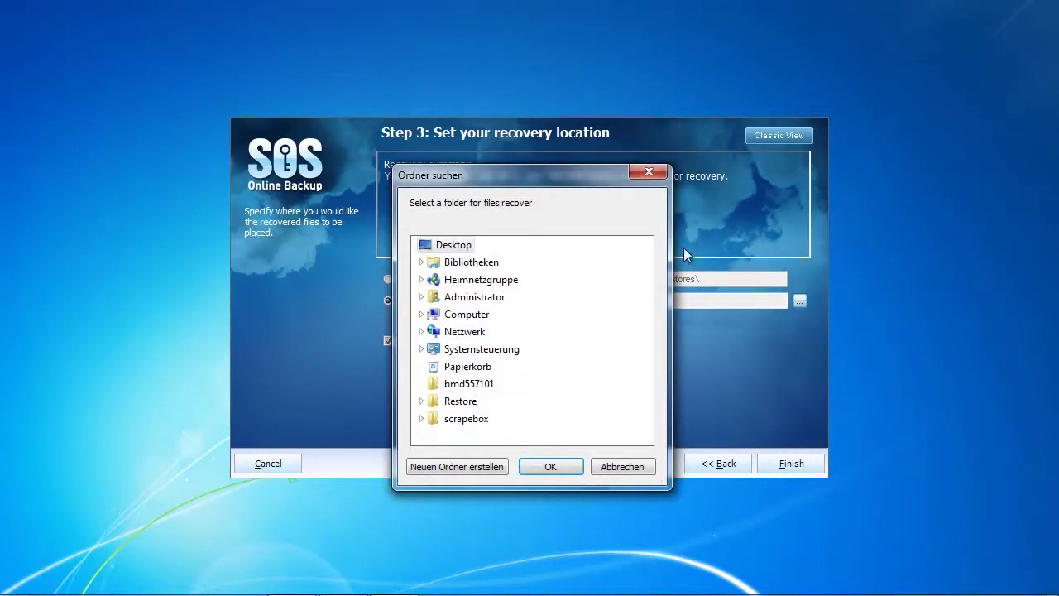
left_click(422, 315)
left_click(430, 346)
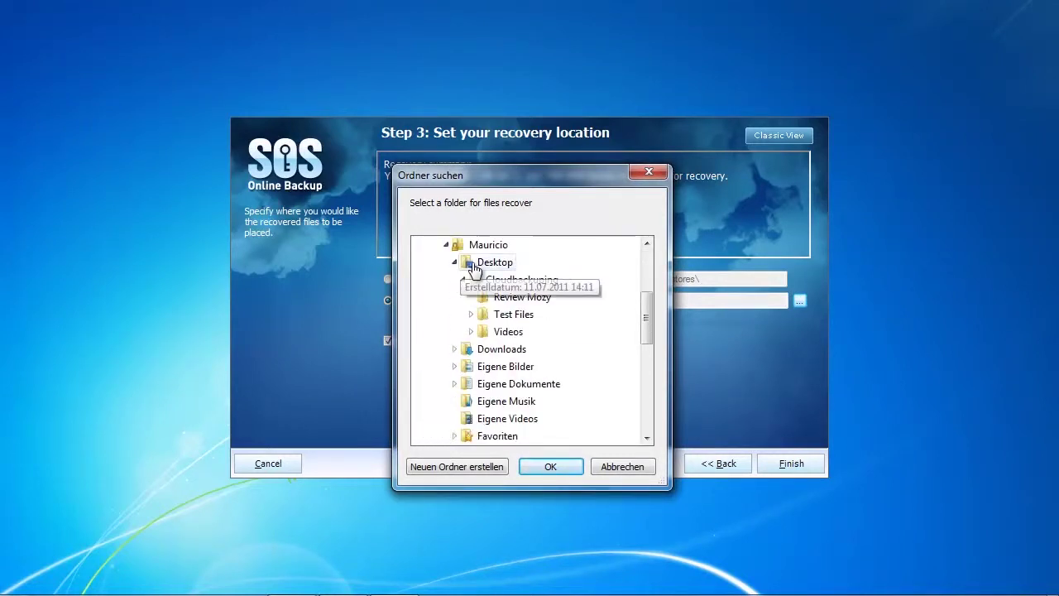
left_click(550, 466)
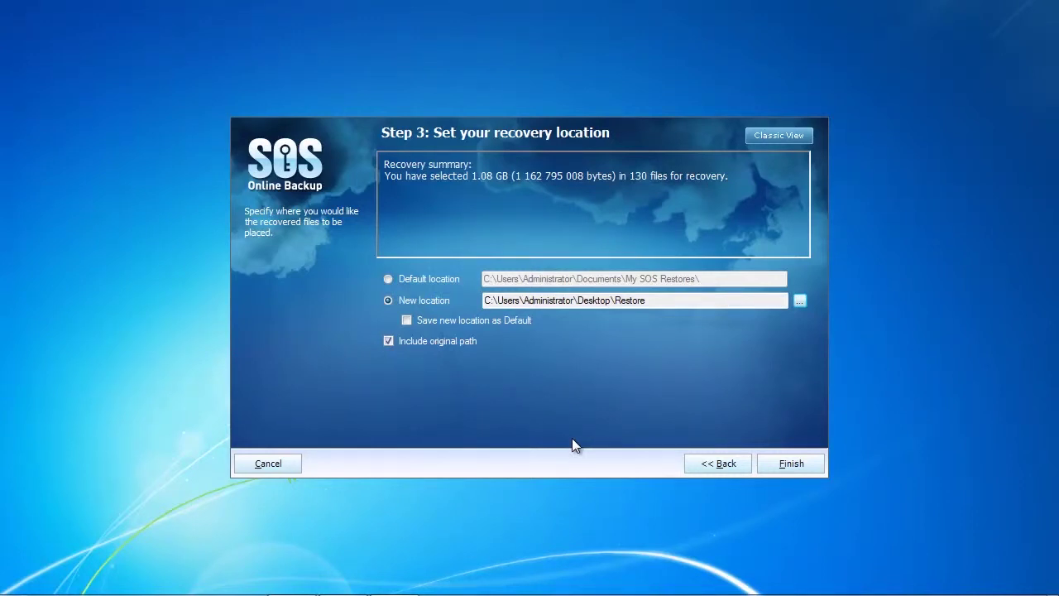
left_click(777, 467)
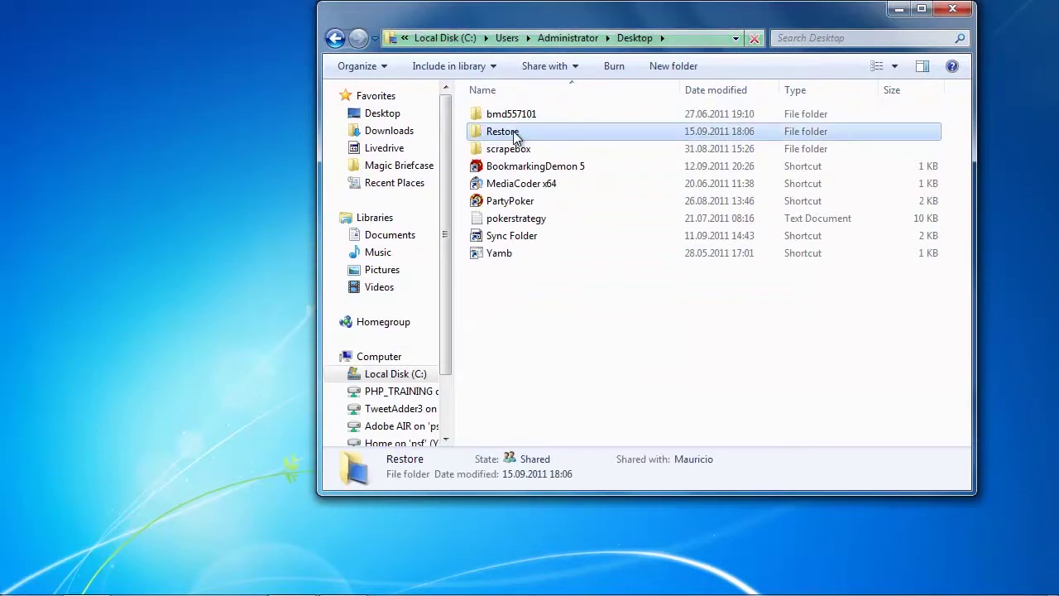
Step: Open Restore and its nested folders through Users, Desktop, Cloudbackuping and Test Files down to Juli
double_click(508, 134)
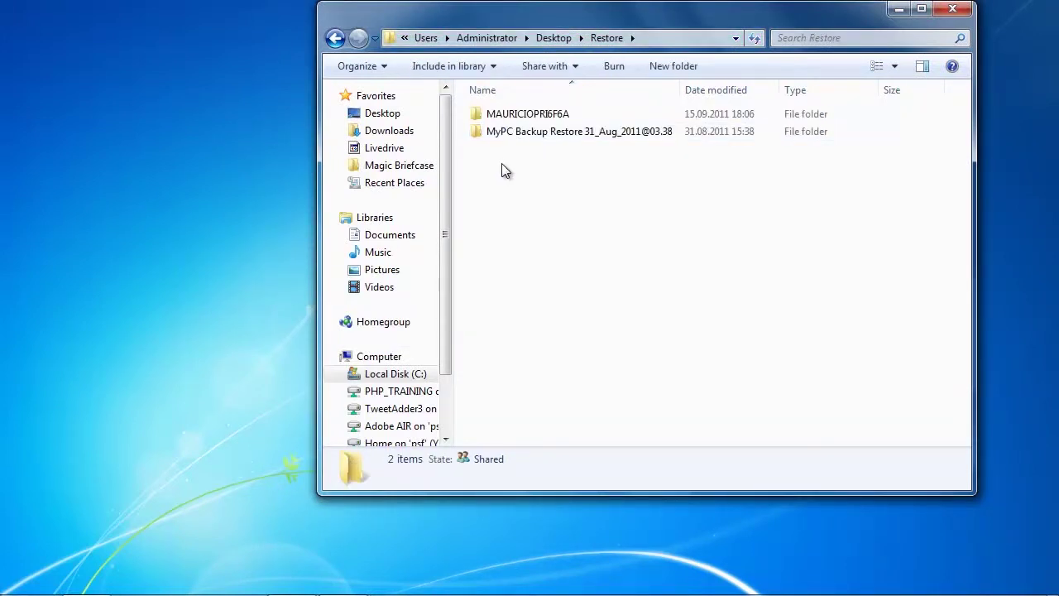
double_click(544, 115)
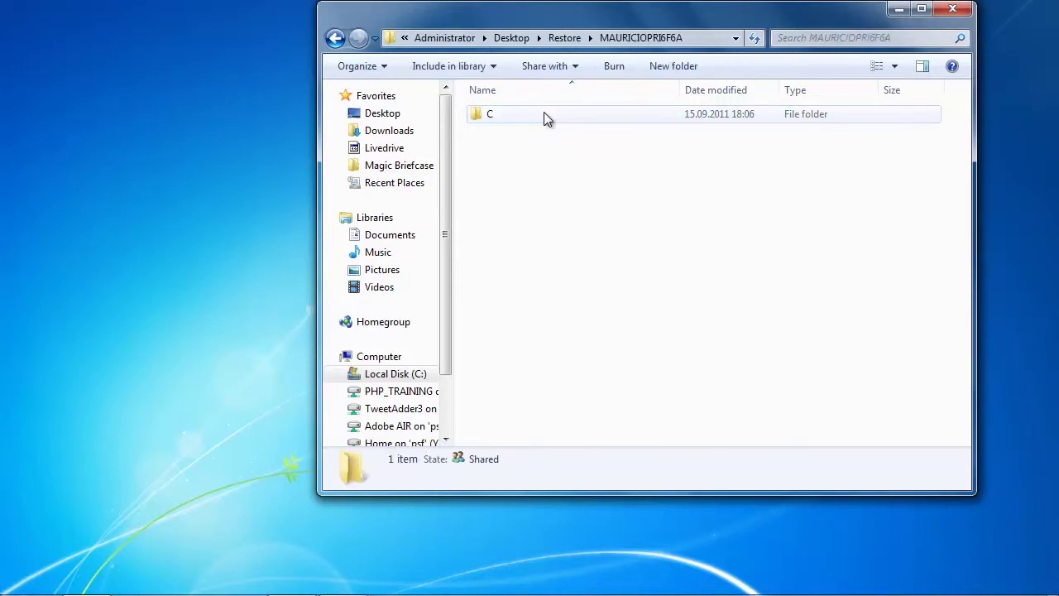
double_click(534, 115)
double_click(519, 115)
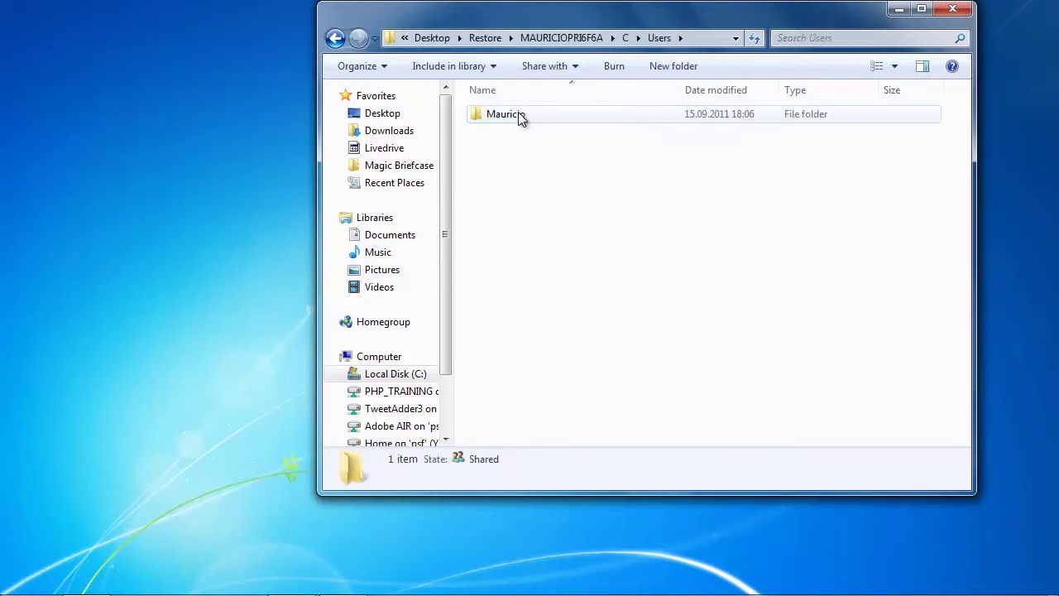
double_click(519, 115)
double_click(519, 115)
double_click(519, 115)
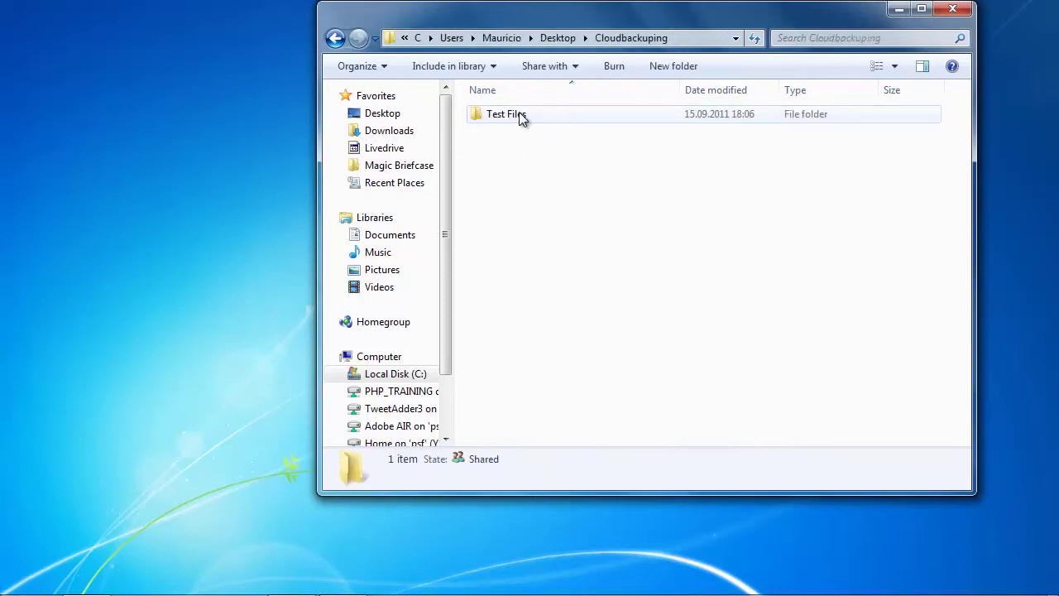
double_click(519, 115)
double_click(519, 114)
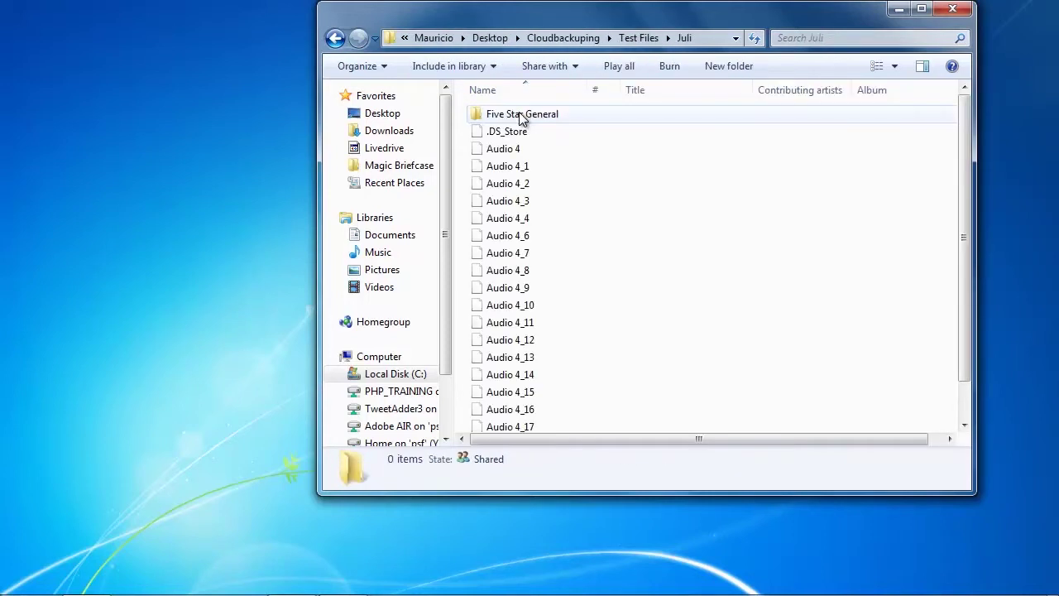
Step: Widen the Name column to show full file names and select the Audio 4_15 file
left_click_drag(968, 133, 967, 178)
left_click_drag(588, 89, 656, 90)
left_click(584, 422)
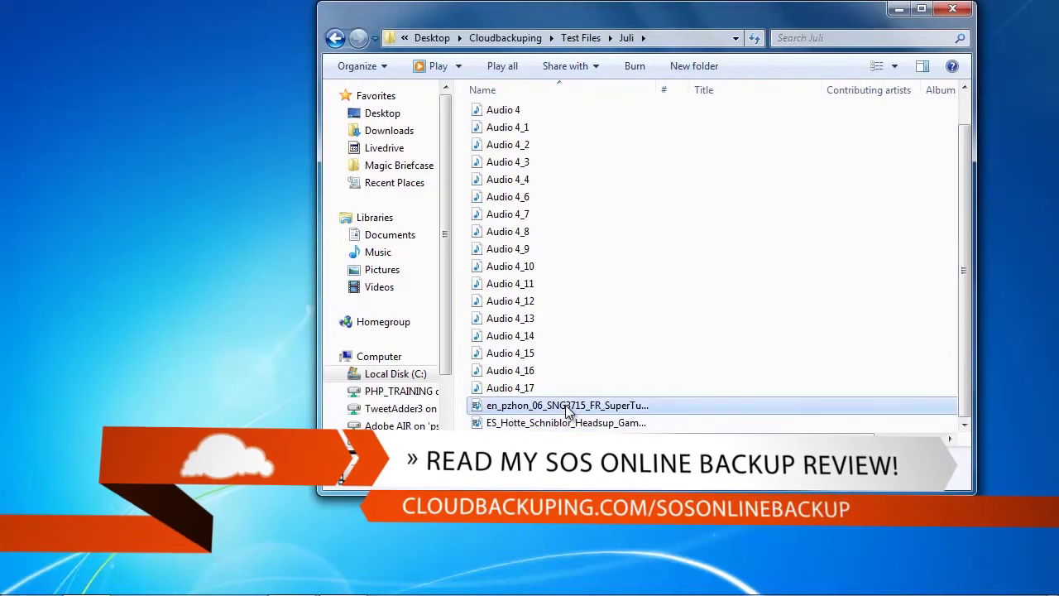
left_click(527, 353)
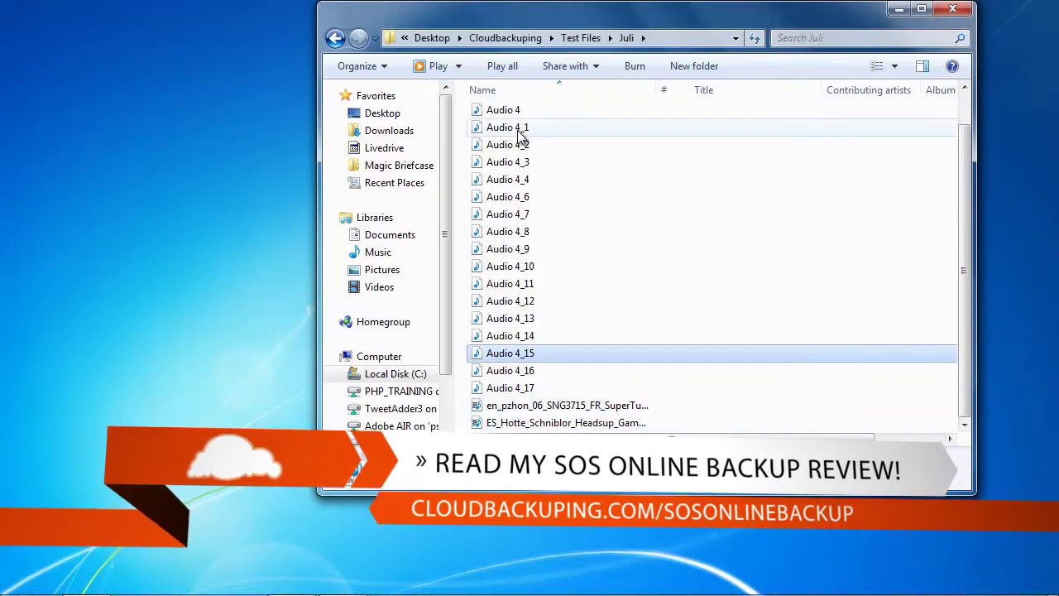